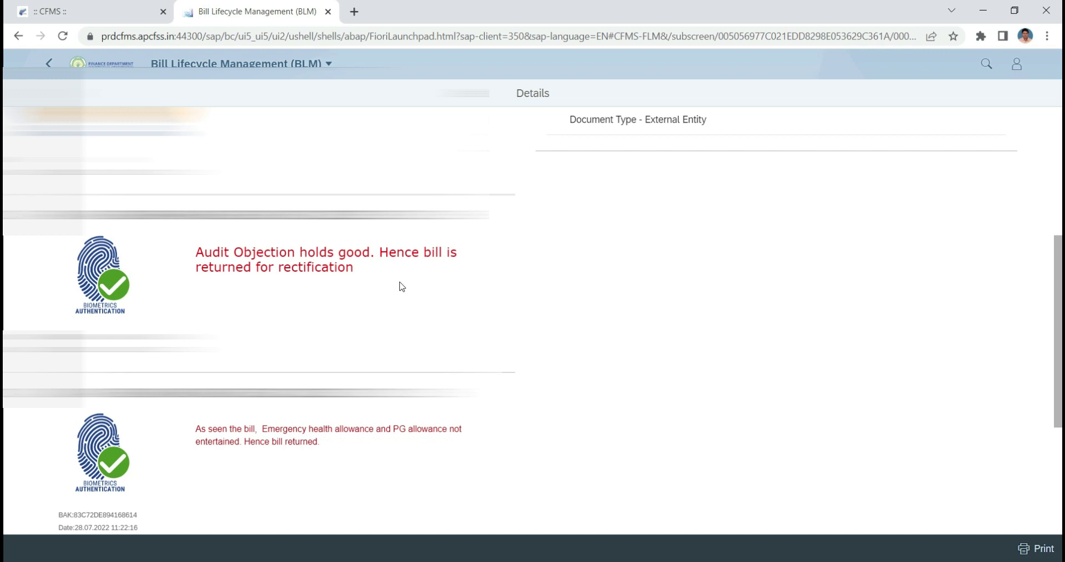
# Step: Review the rejected bill's details and the return remarks recorded on it
pyautogui.click(1060, 158)
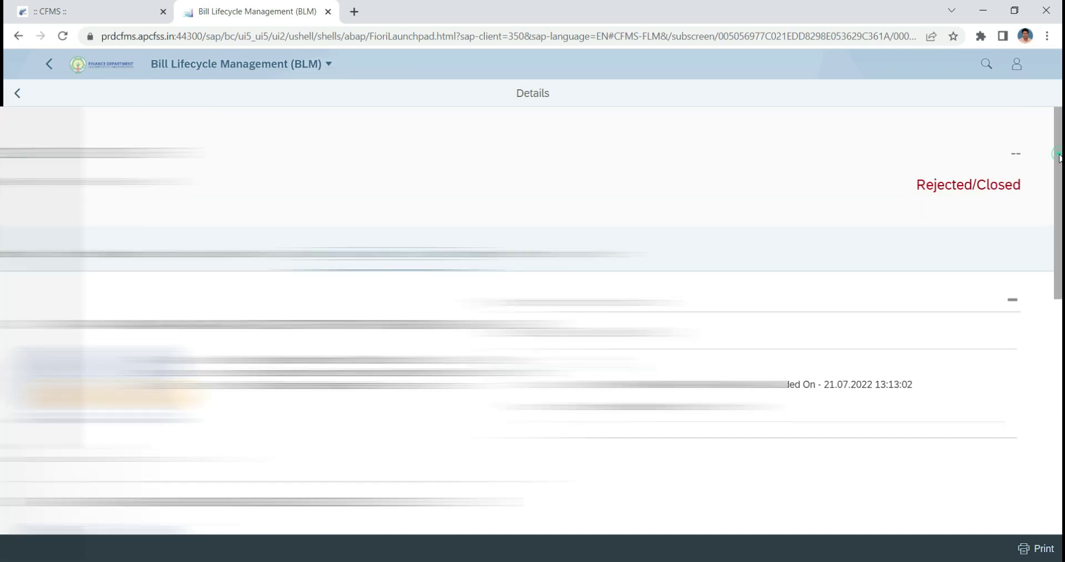
pyautogui.click(1056, 380)
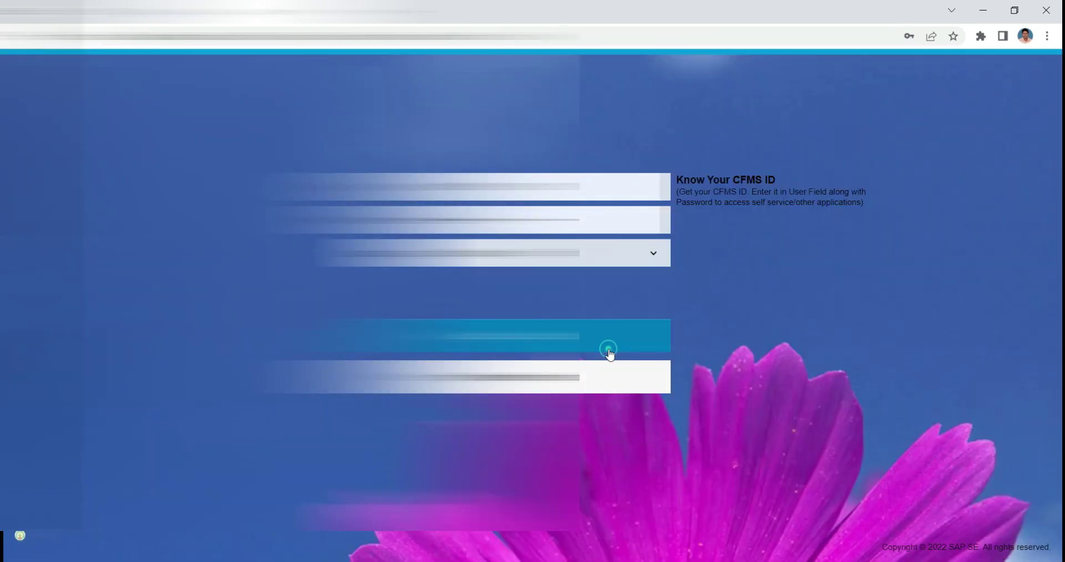
# Step: Log on to CFMS and open the Bill Lifecycle Management workcenter
pyautogui.click(608, 352)
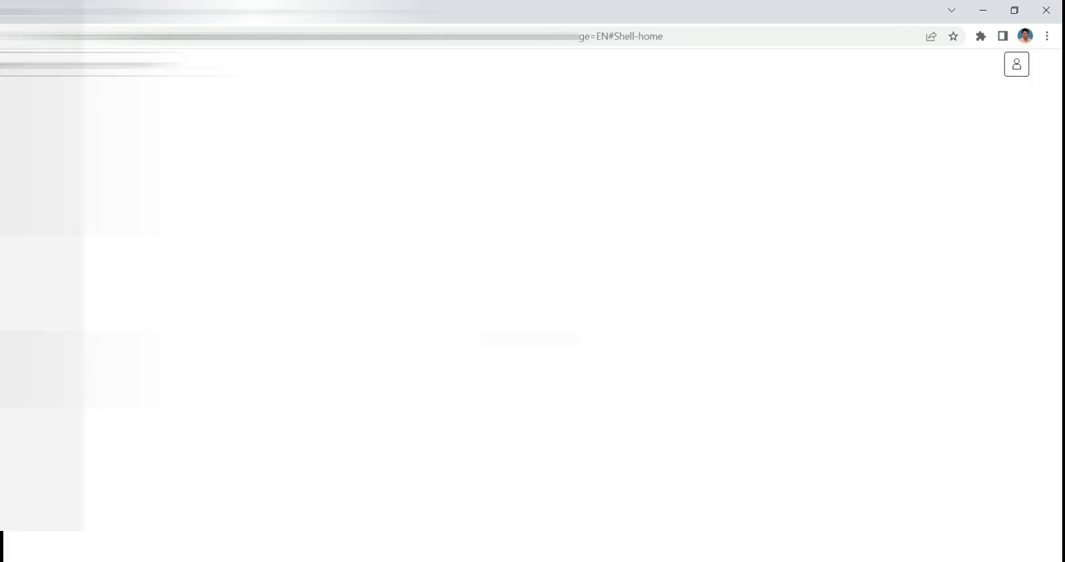
pyautogui.scroll(-10, 605, 515)
pyautogui.click(604, 510)
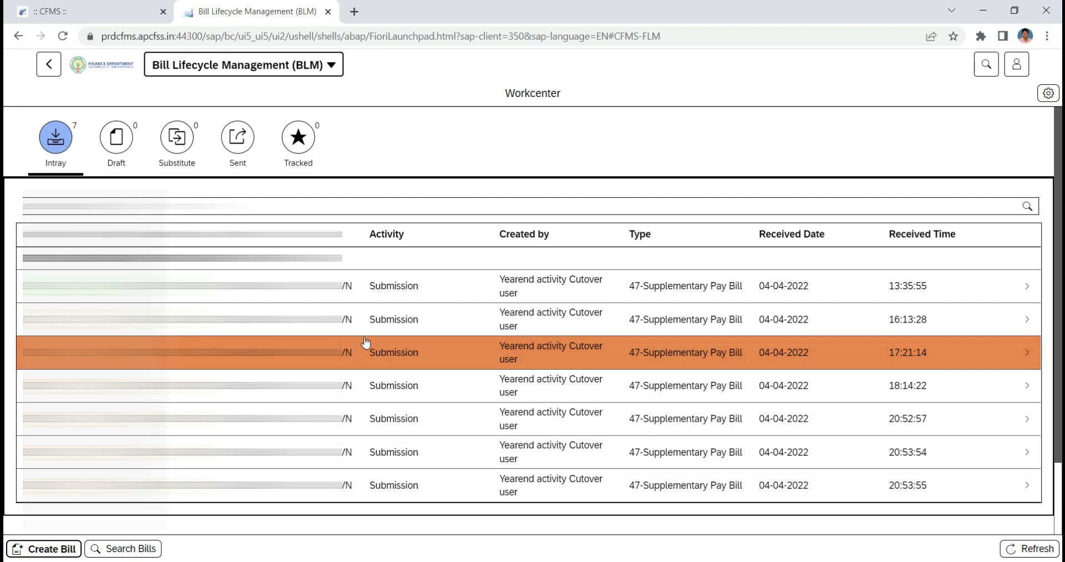
# Step: Open a supplementary pay bill from the Intray and bring up its Notes & Documents section
pyautogui.click(381, 333)
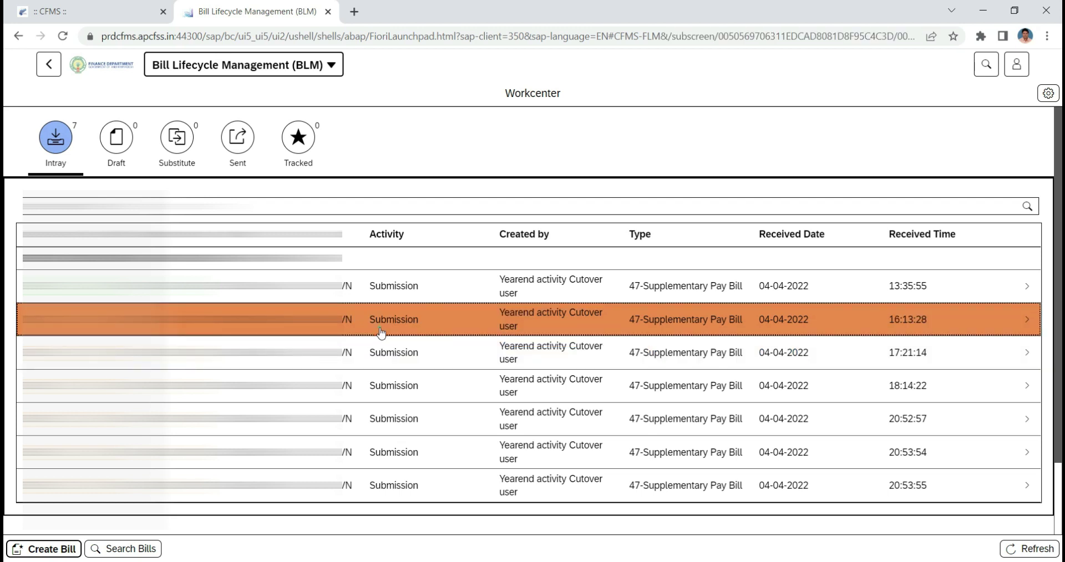
pyautogui.press('Return')
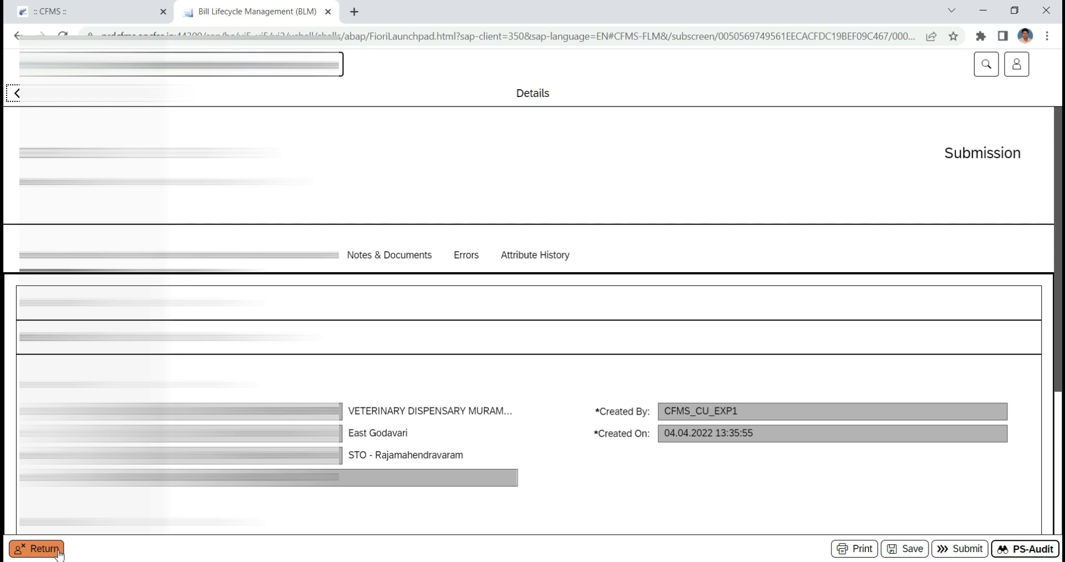
pyautogui.click(381, 261)
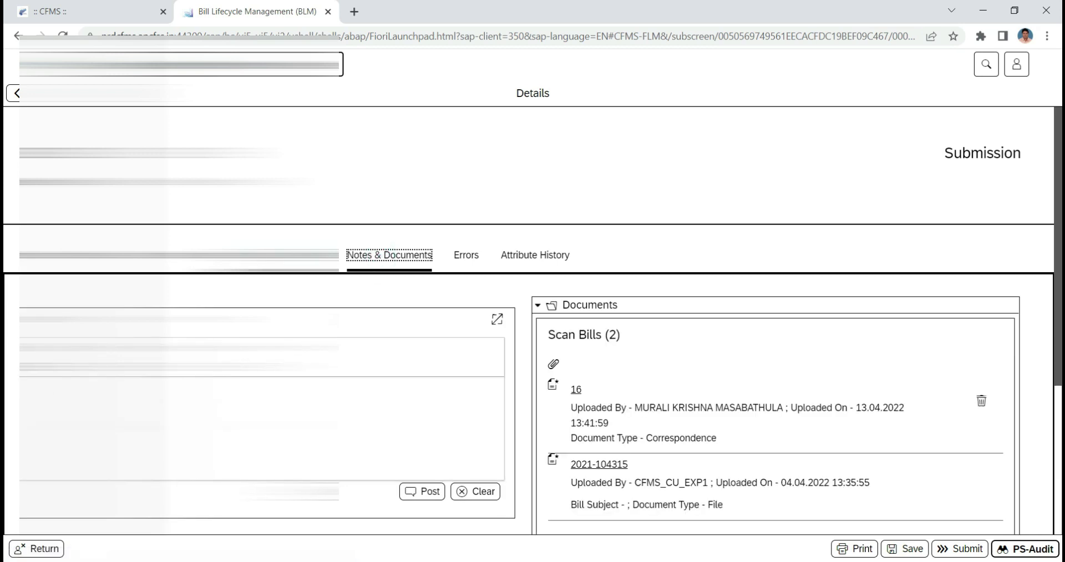
pyautogui.click(397, 412)
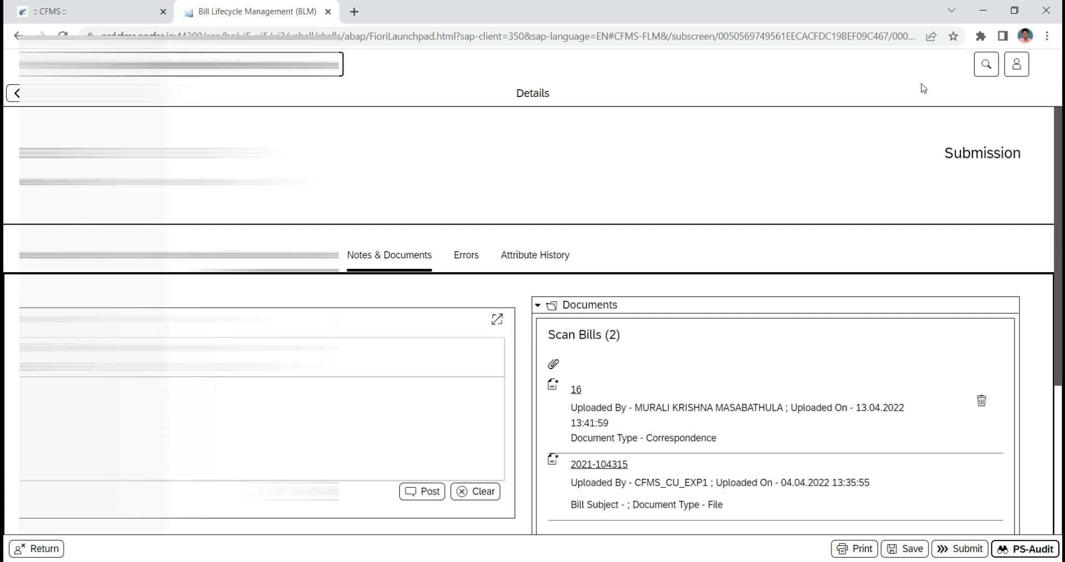
# Step: Sign out of the CFMS launchpad and close its logon page
pyautogui.click(1020, 72)
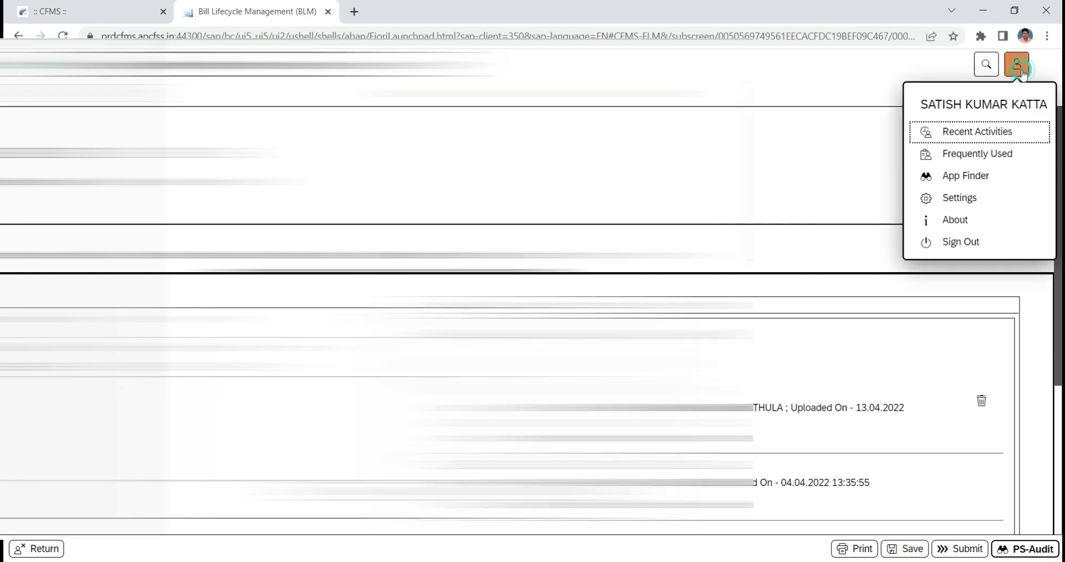
pyautogui.click(937, 241)
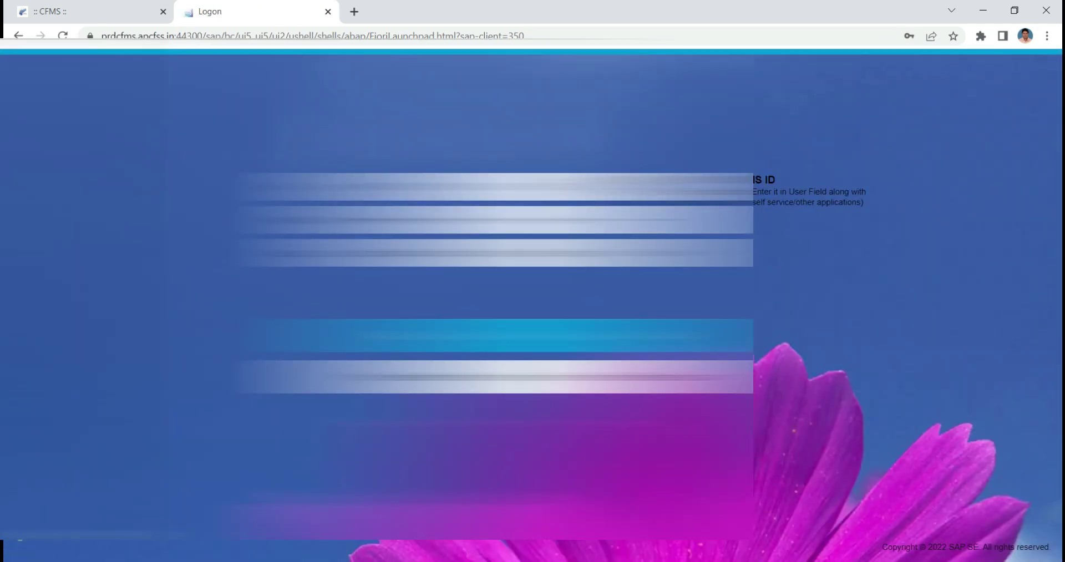
pyautogui.click(328, 11)
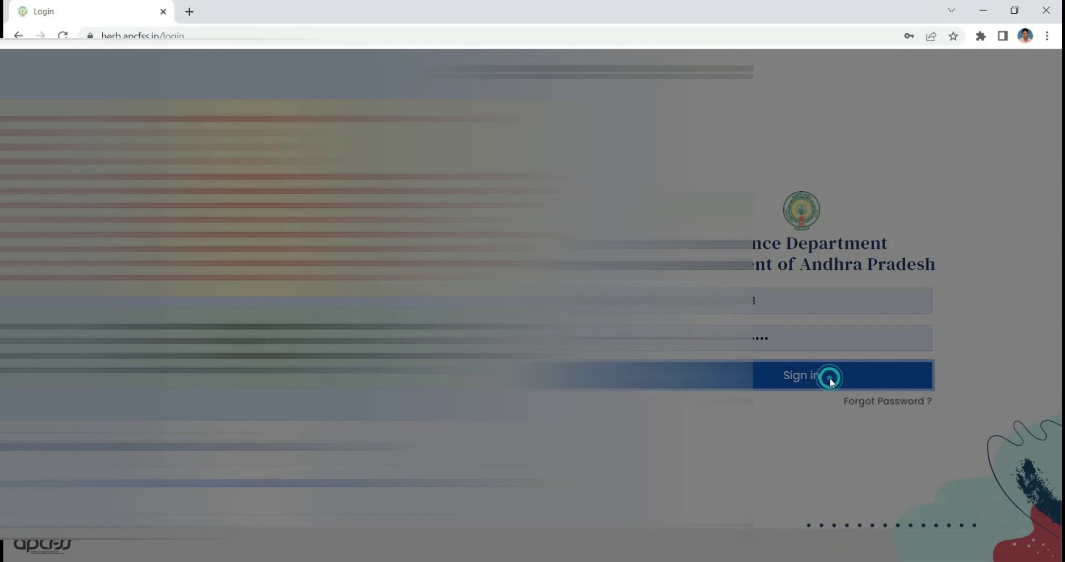
# Step: Sign in to the HERB portal and open TBR Cancellation from the Pay Bill Submission section
pyautogui.click(830, 376)
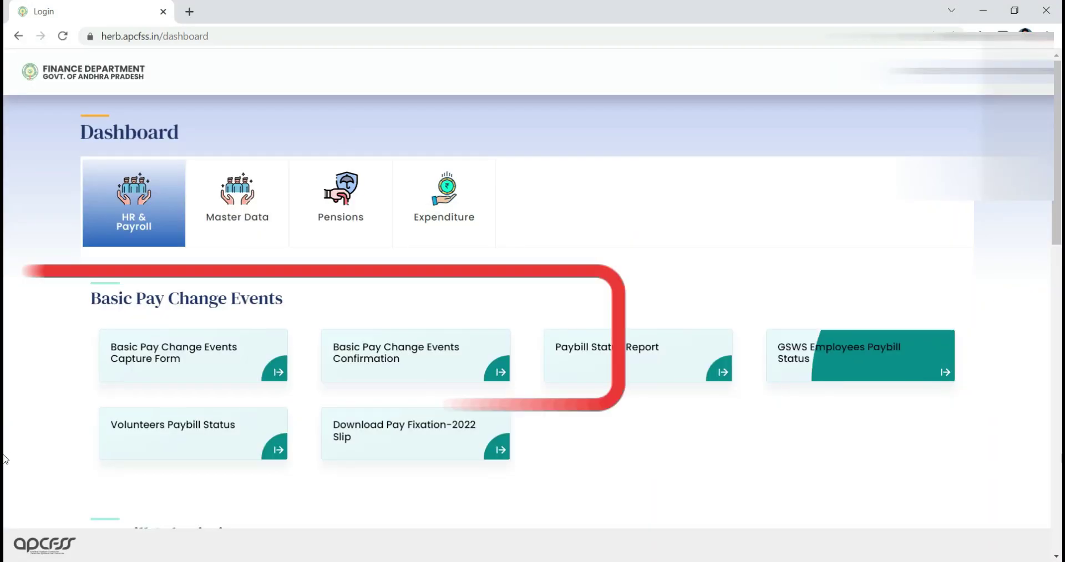
pyautogui.click(1057, 516)
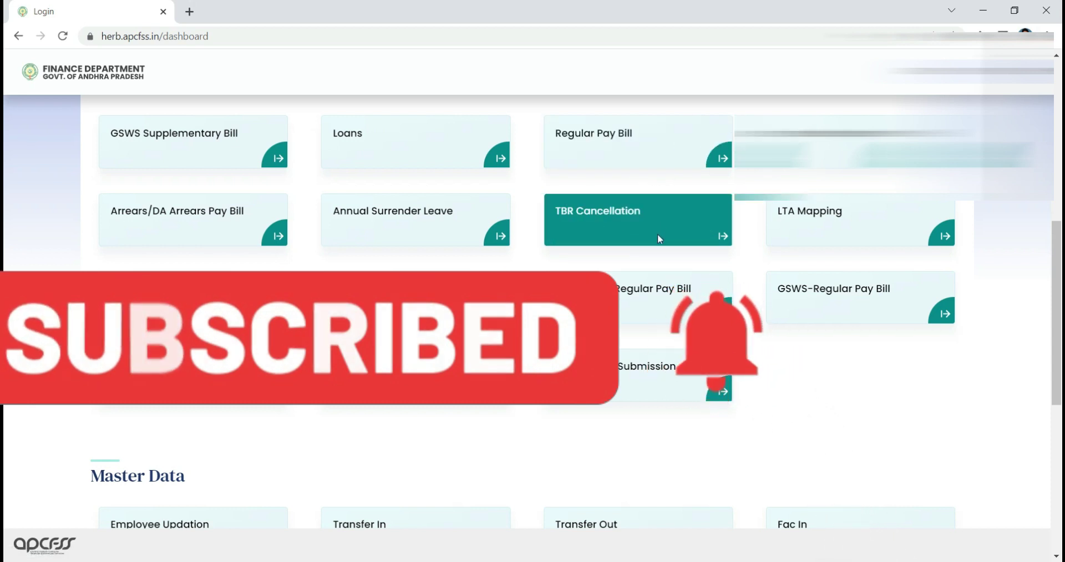
pyautogui.click(727, 239)
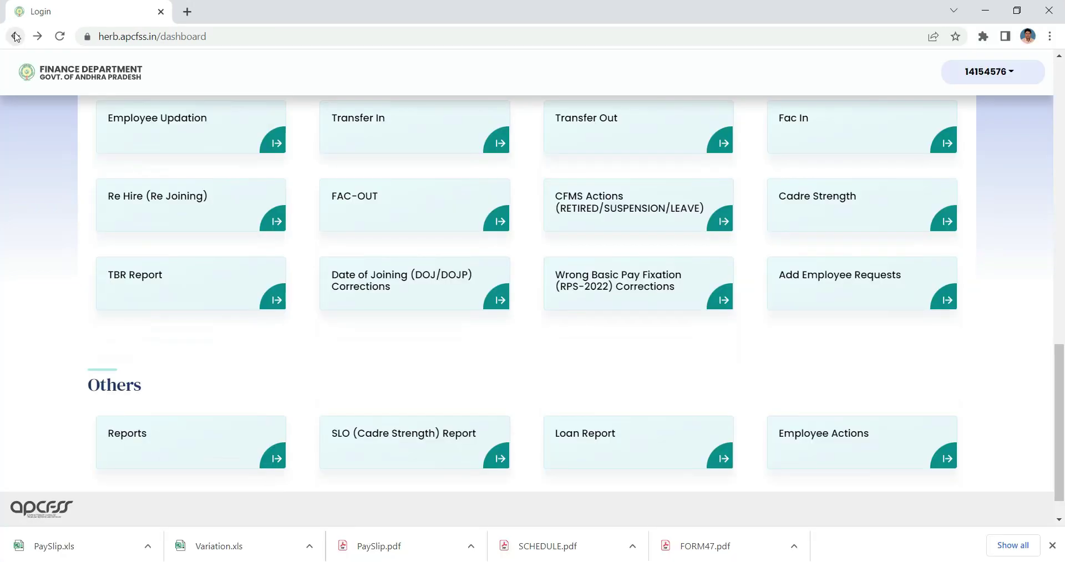
pyautogui.click(1059, 166)
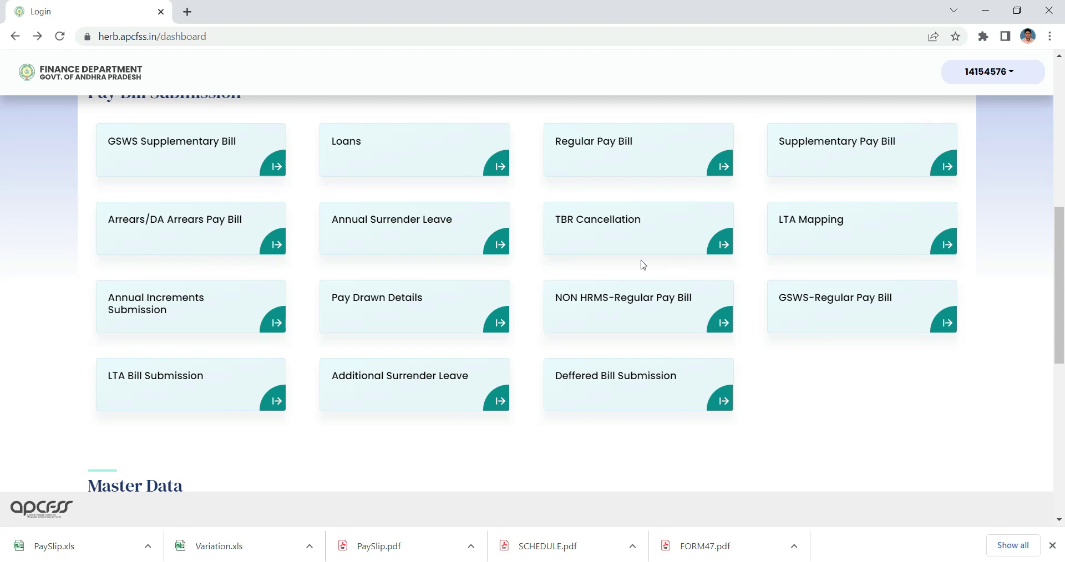
pyautogui.click(725, 250)
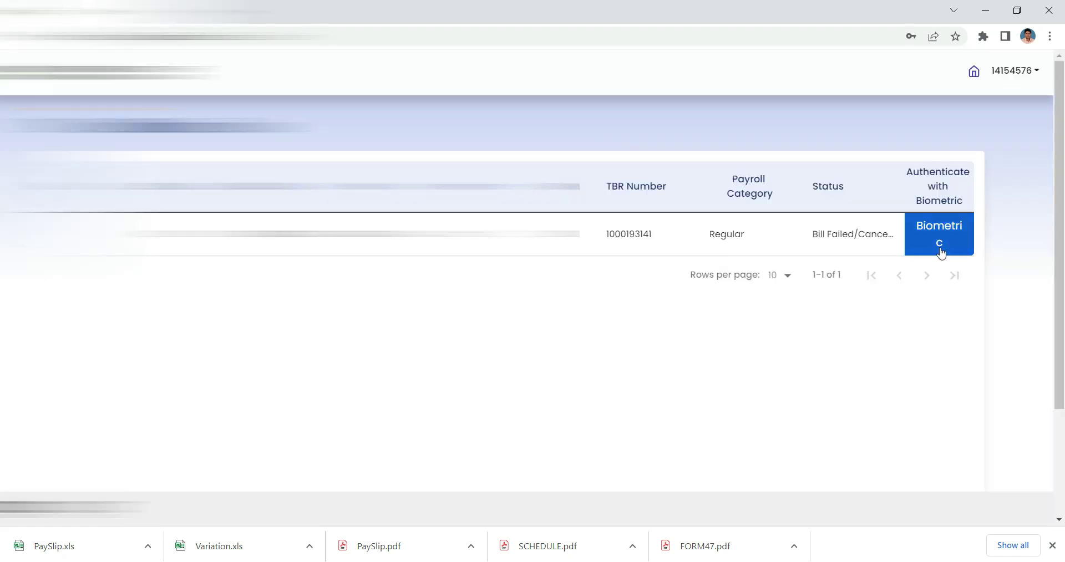
# Step: Try to authenticate the regular bill's TBR cancellation by fingerprint with the Startek device, and close the Biometric Sign dialog
pyautogui.click(940, 251)
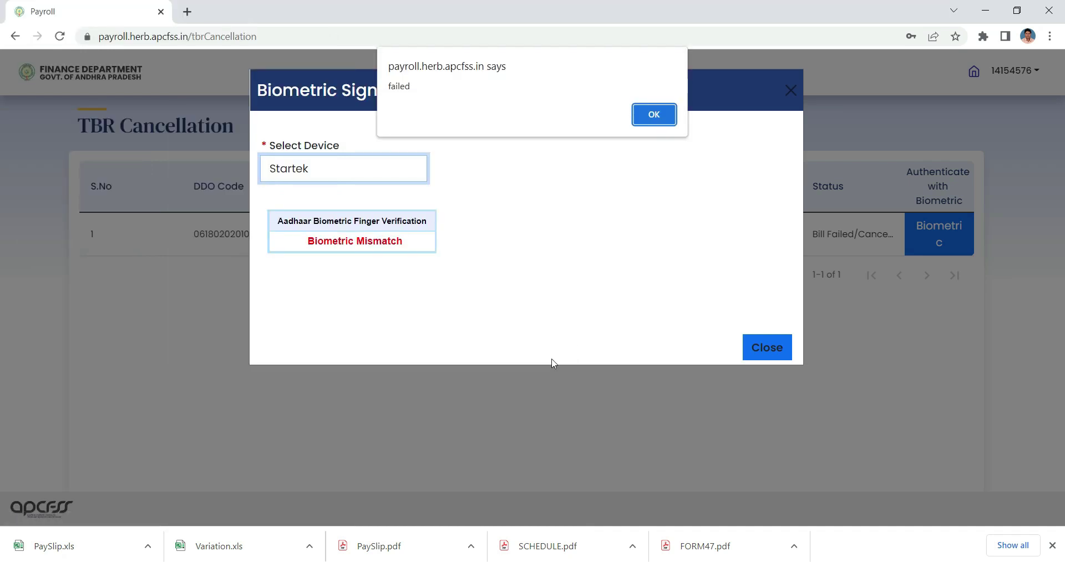
pyautogui.click(652, 119)
pyautogui.click(653, 123)
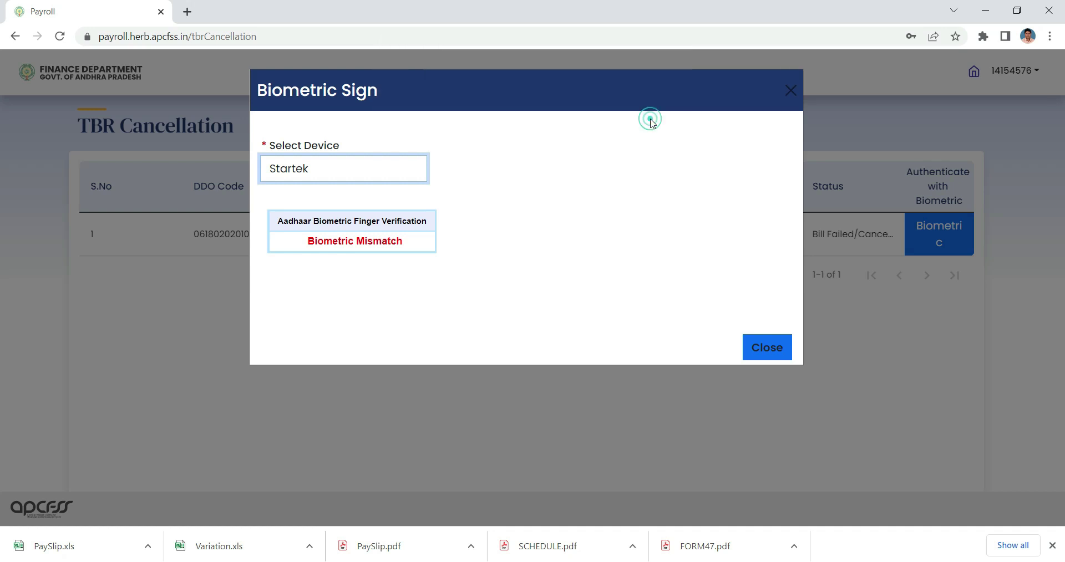
pyautogui.click(764, 348)
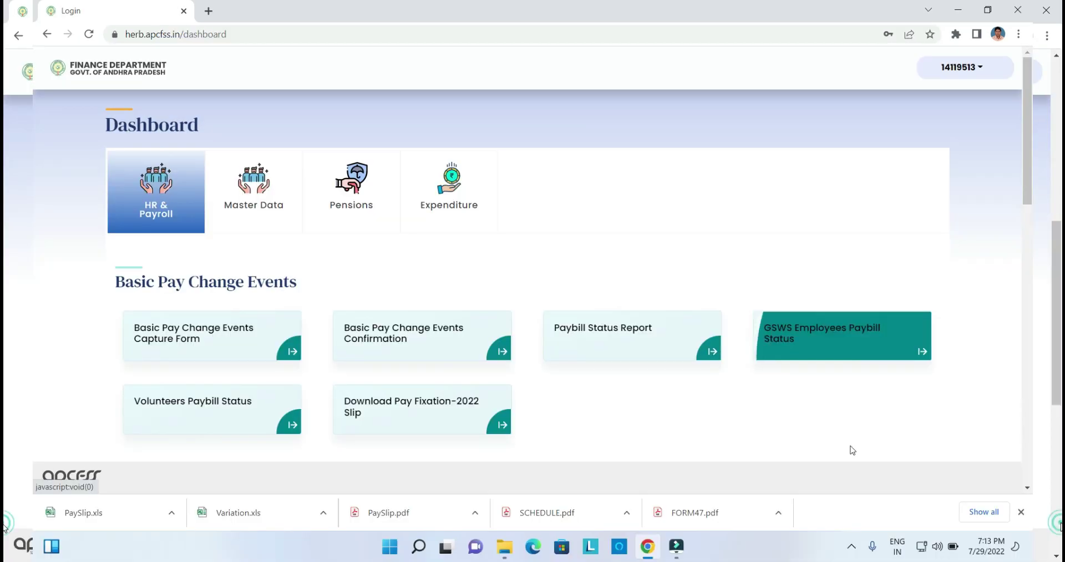
# Step: Open Regular Pay Bill from the Pay Bill Submission section and accept the instructions
pyautogui.click(1028, 466)
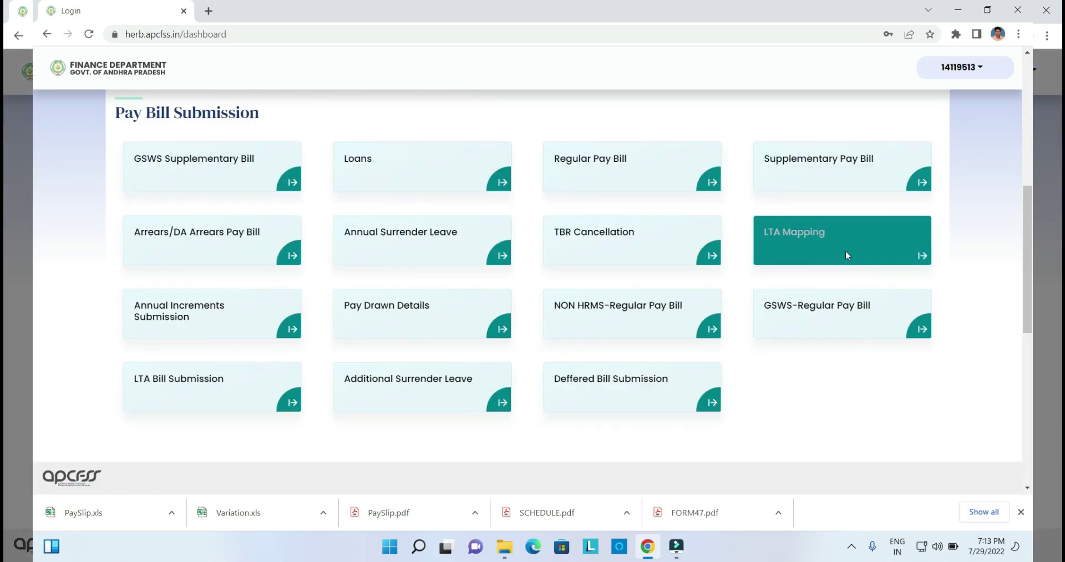
pyautogui.click(705, 189)
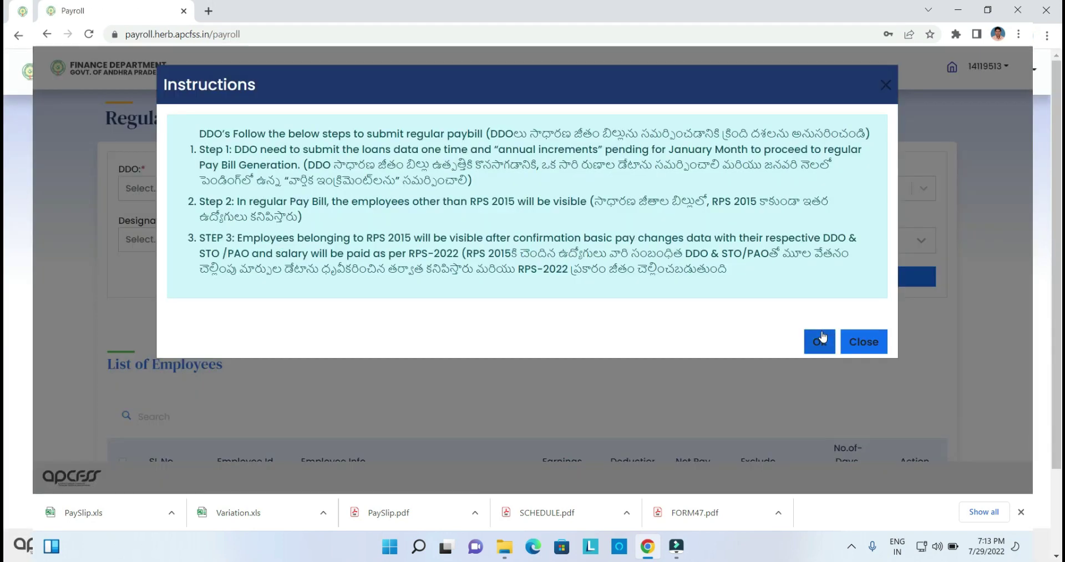
pyautogui.click(817, 342)
pyautogui.click(451, 192)
pyautogui.click(436, 221)
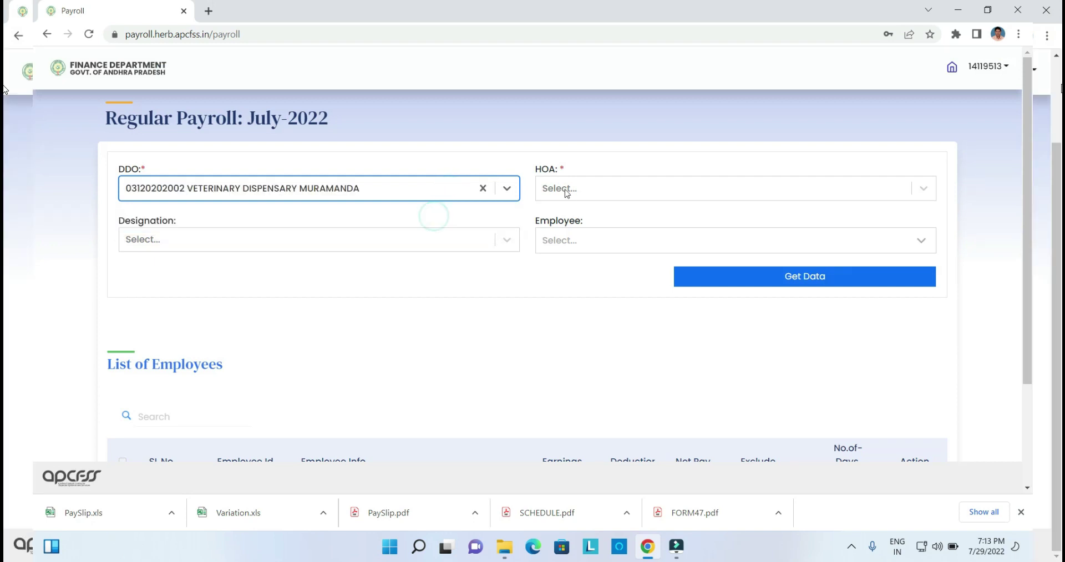
pyautogui.click(576, 191)
pyautogui.click(592, 224)
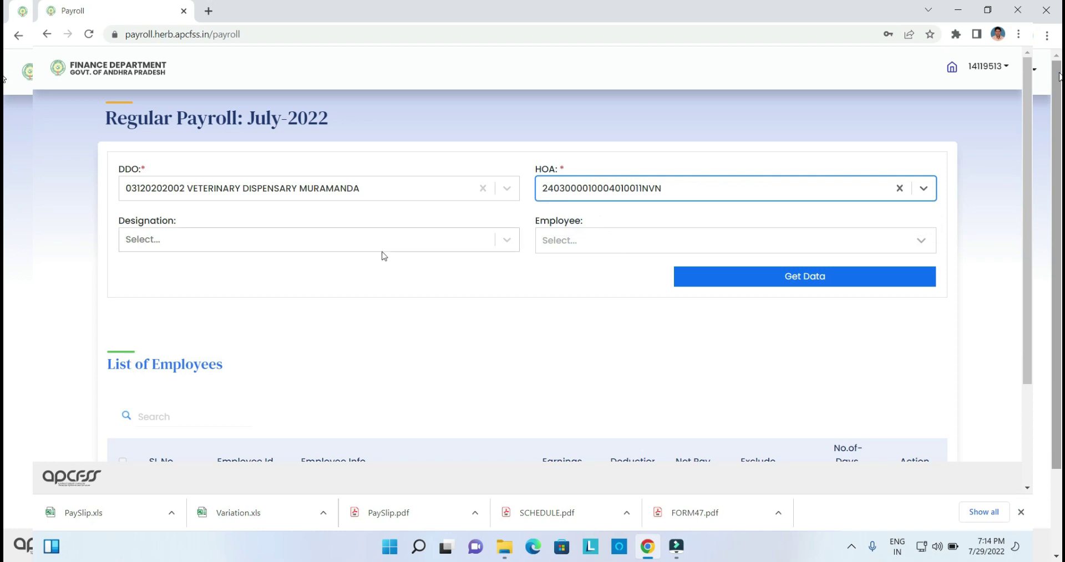
pyautogui.click(716, 275)
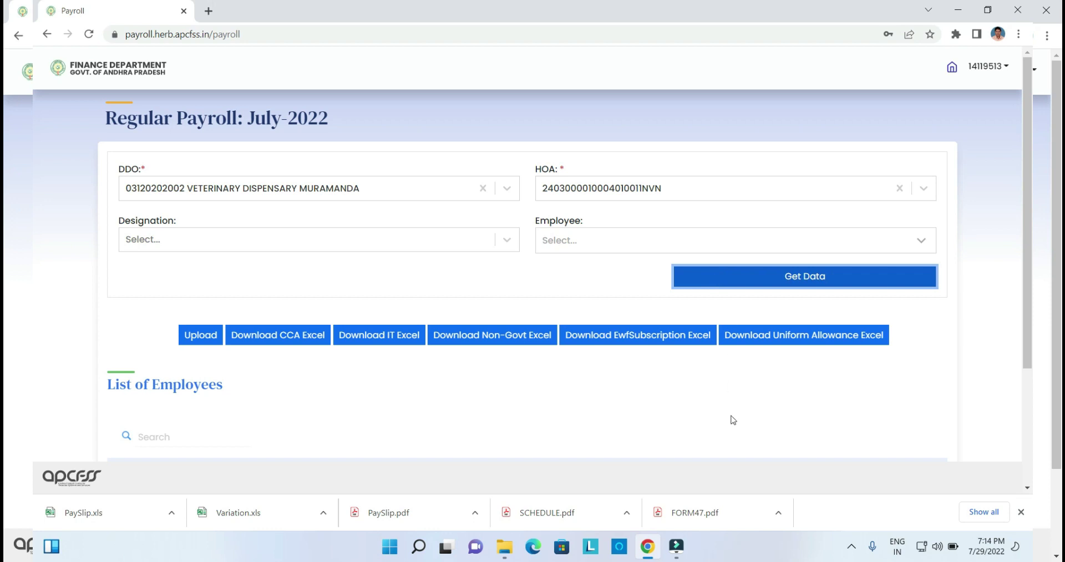
pyautogui.click(849, 553)
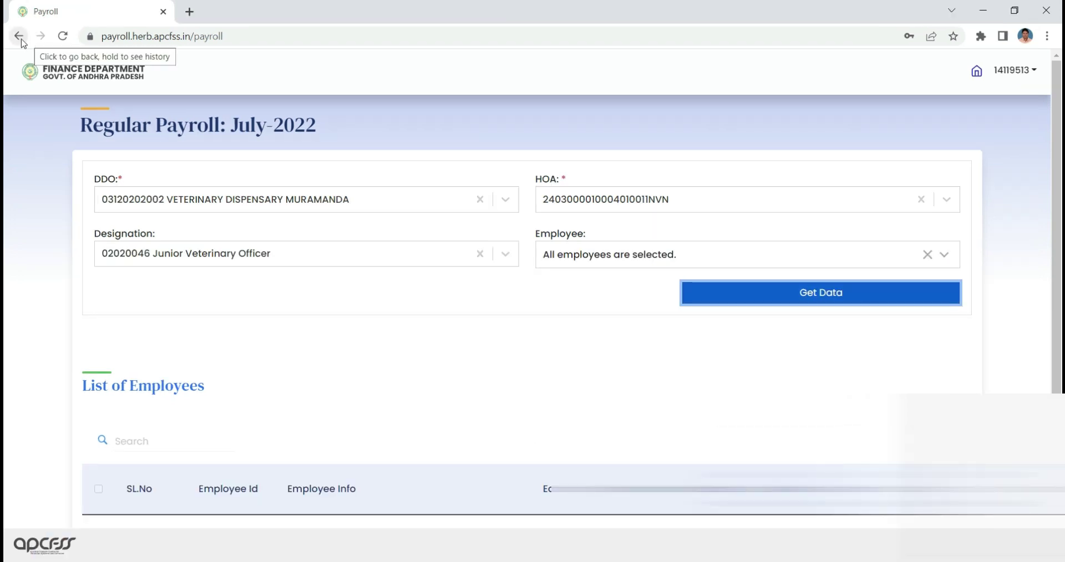
# Step: Return to the dashboard and open Reports from the Others section
pyautogui.click(21, 41)
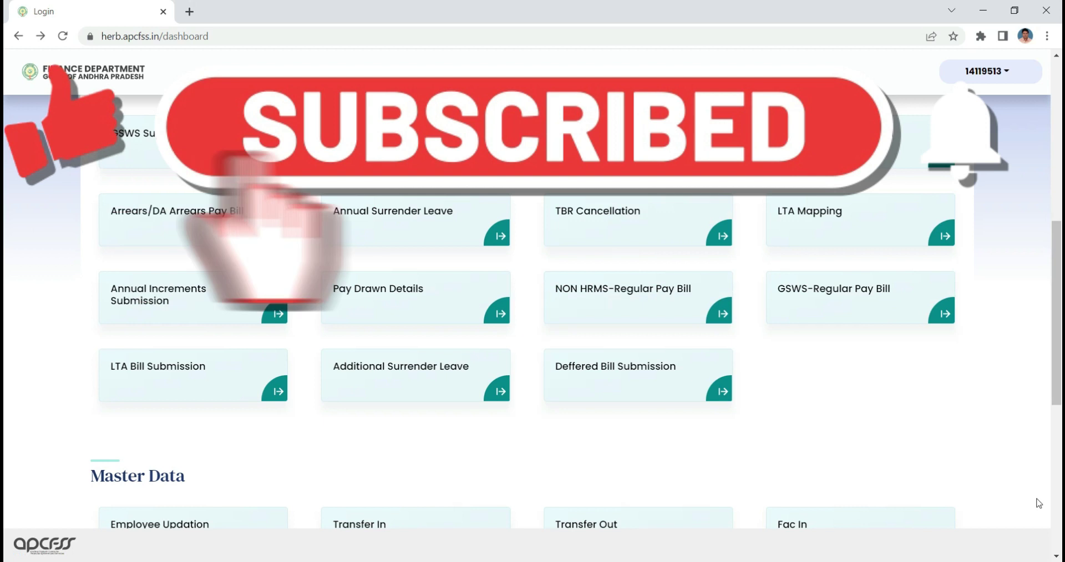
pyautogui.click(1058, 530)
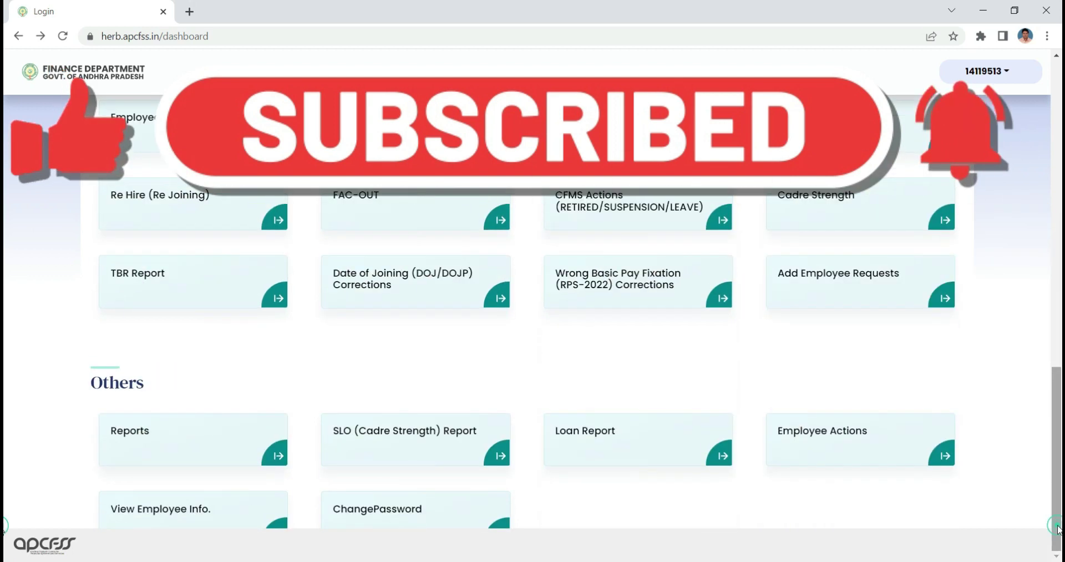
pyautogui.click(279, 458)
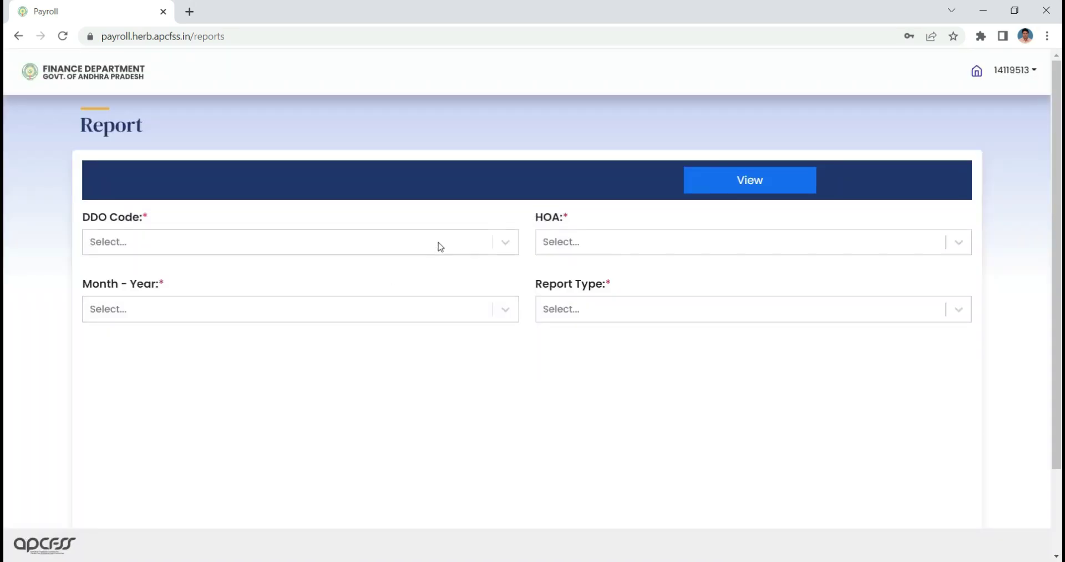
pyautogui.click(453, 239)
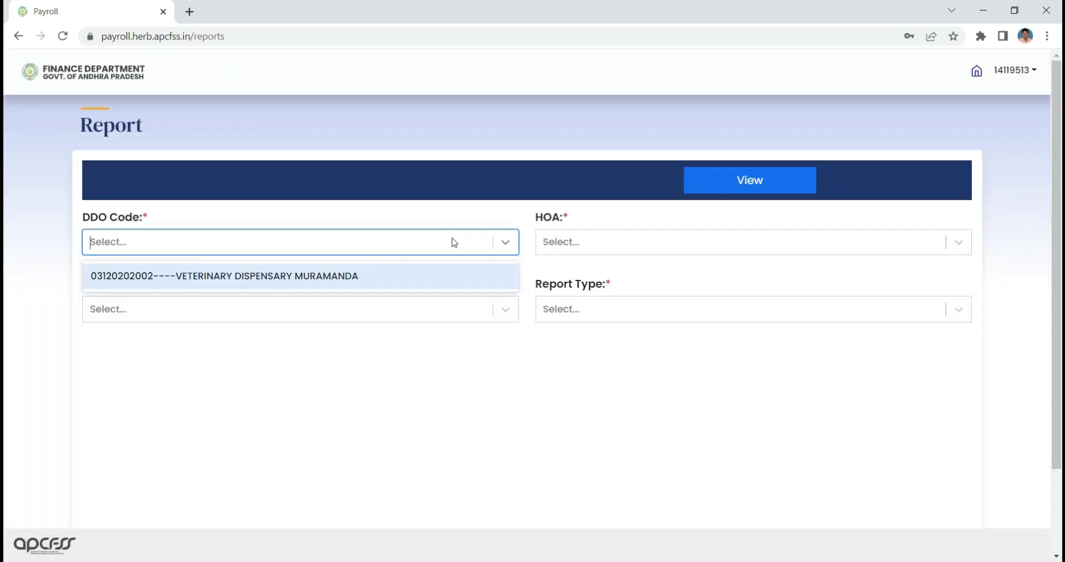
pyautogui.click(383, 283)
pyautogui.click(599, 242)
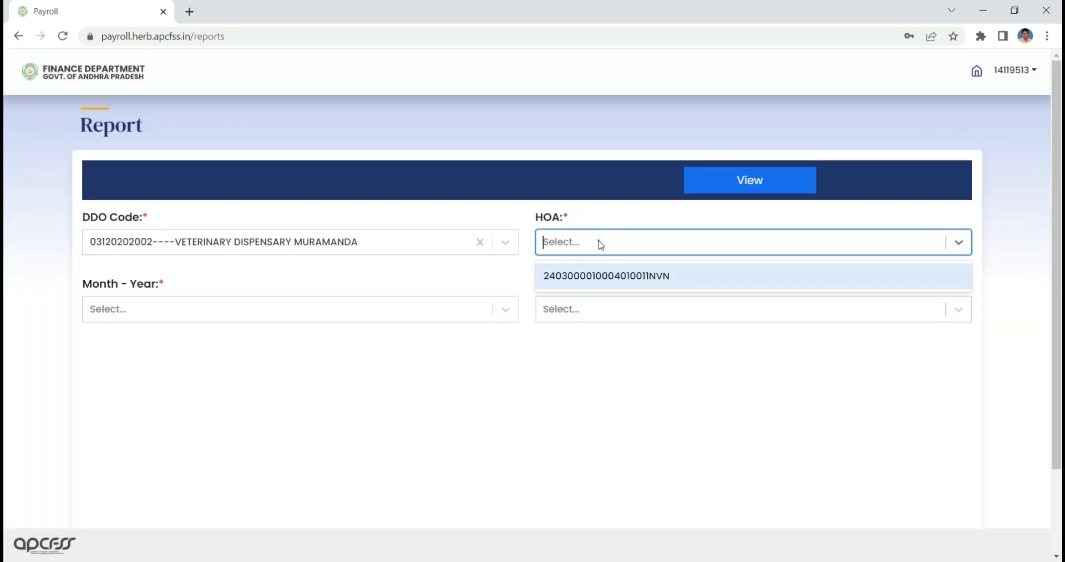
pyautogui.click(603, 277)
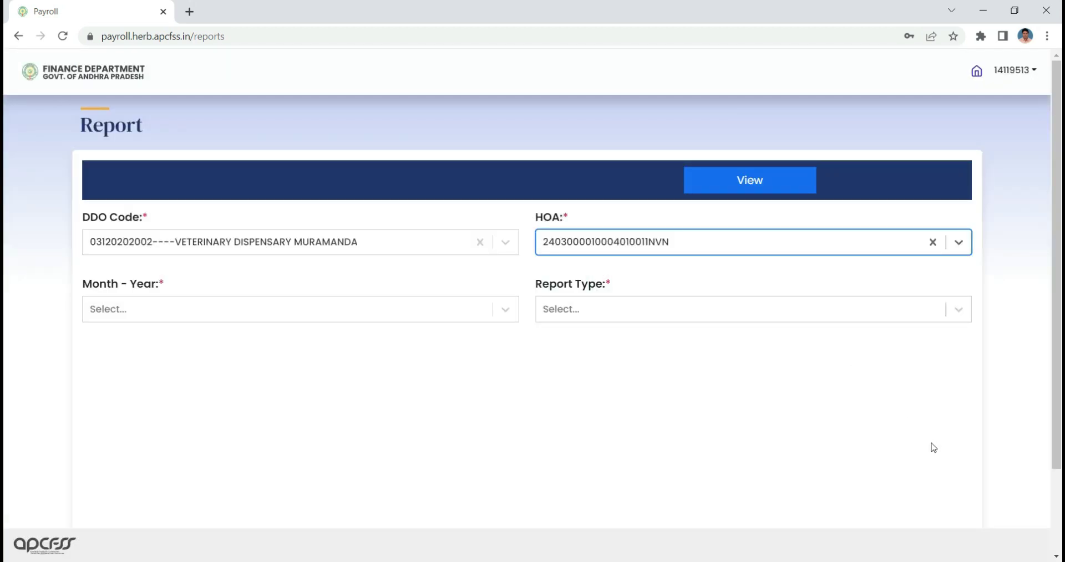
# Step: Set the month to 2022----07 and the report type to Download Schedules/Summary Report, and view the report
pyautogui.click(1058, 526)
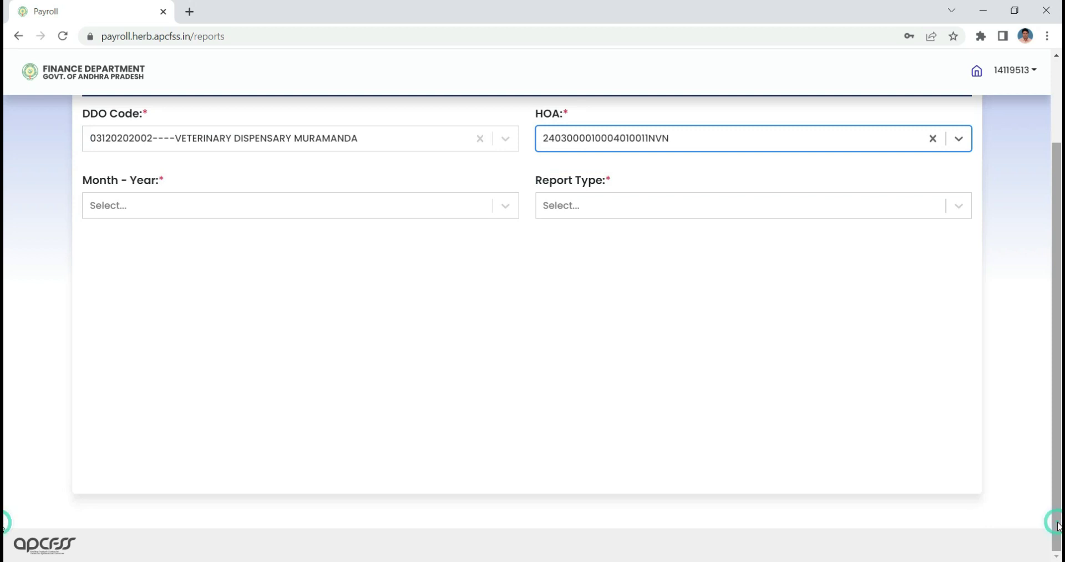
pyautogui.click(455, 206)
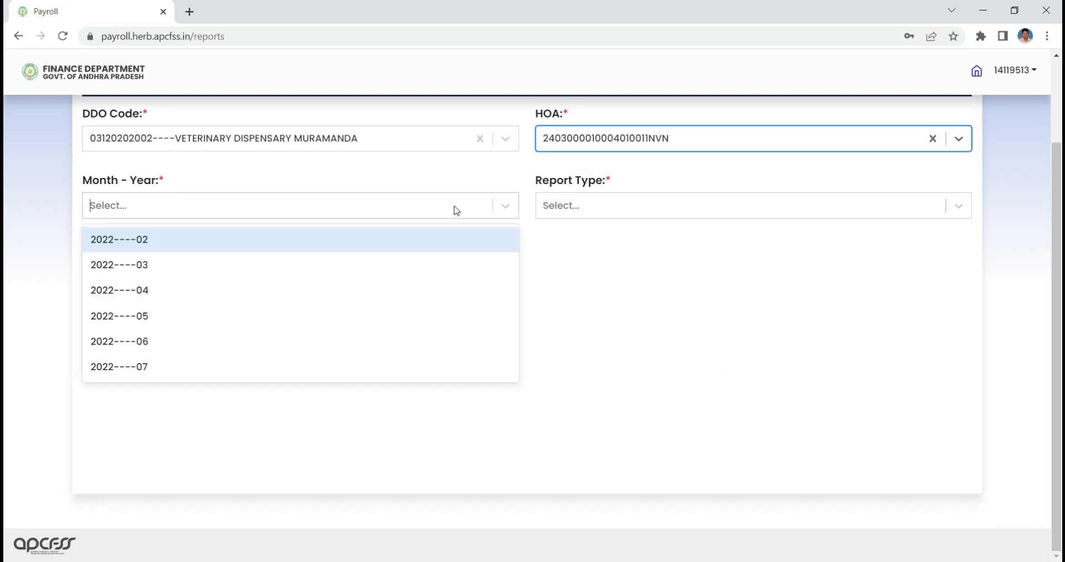
pyautogui.click(277, 379)
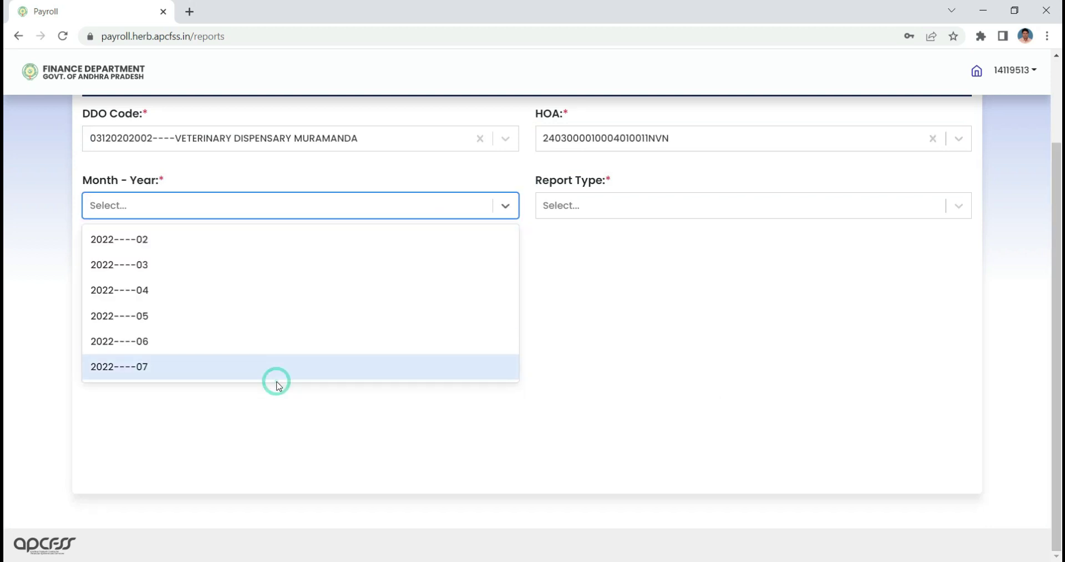
pyautogui.click(613, 212)
pyautogui.click(617, 240)
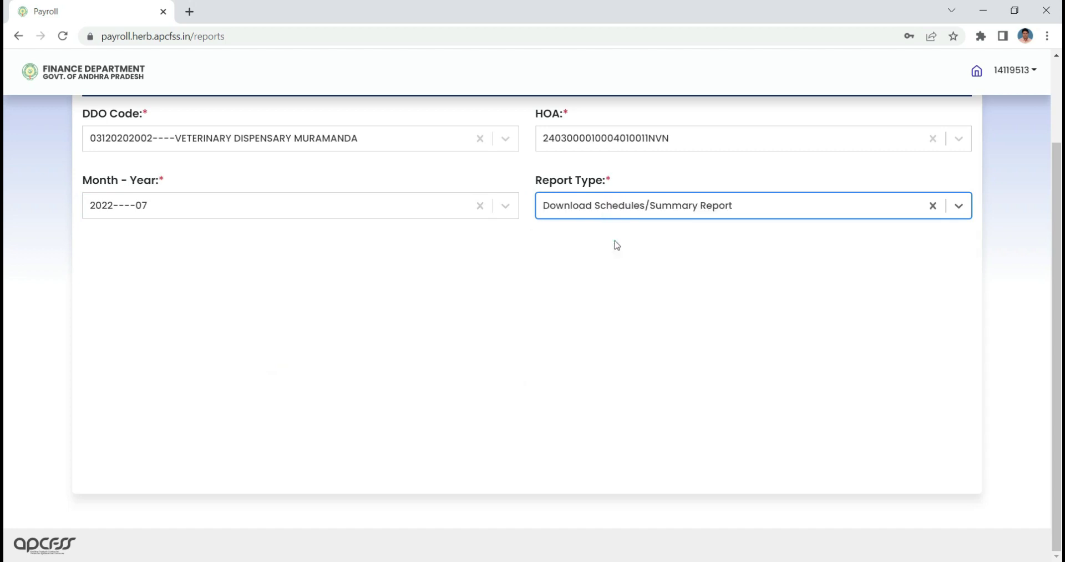
pyautogui.scroll(2, 5, 79)
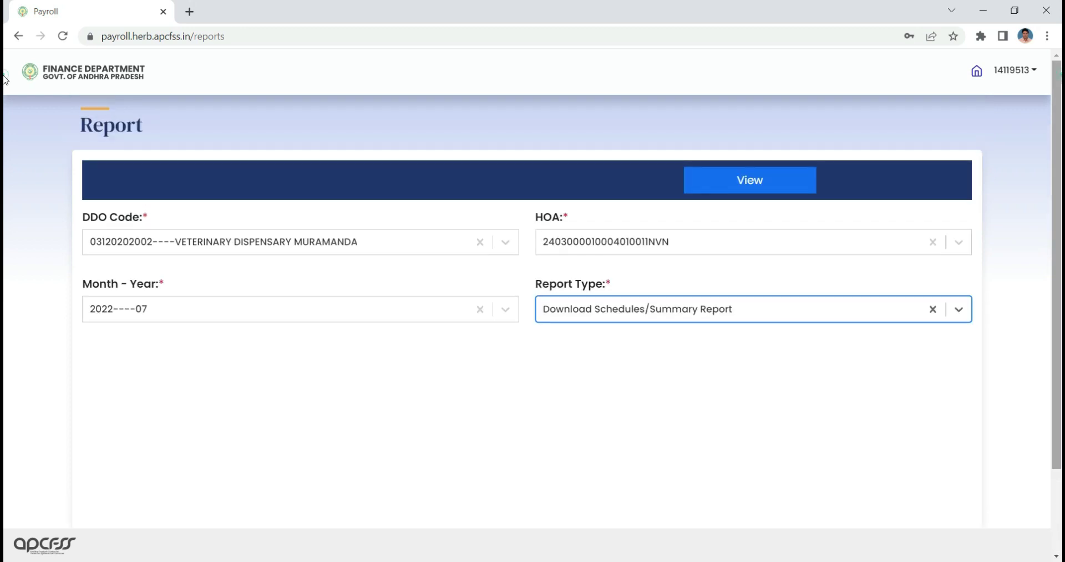
pyautogui.click(786, 184)
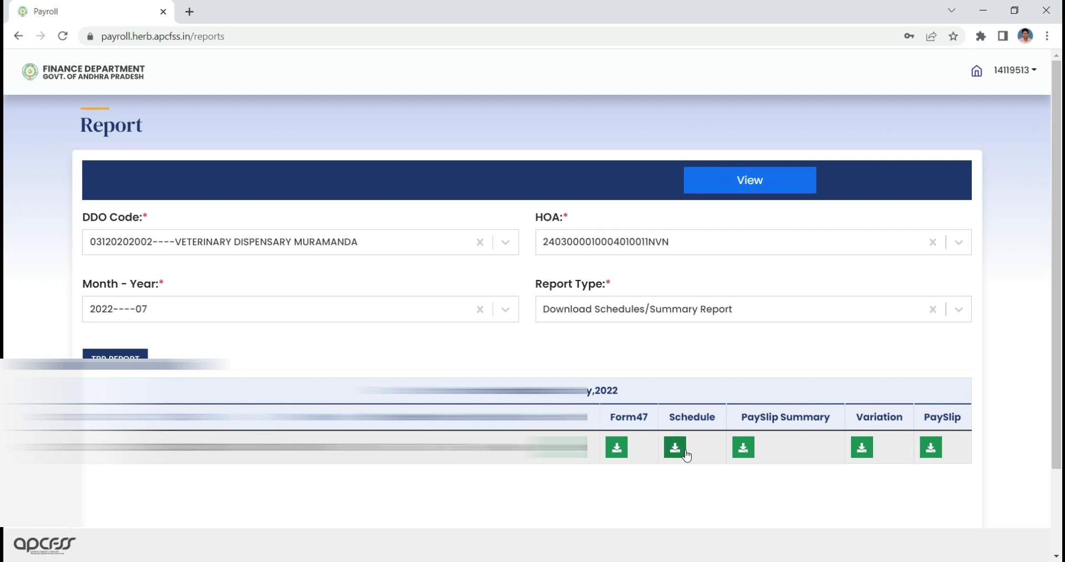
# Step: Review the Form47, Schedule, PaySlip Summary, Variation and PaySlip downloads offered in the TBR report
pyautogui.click(942, 451)
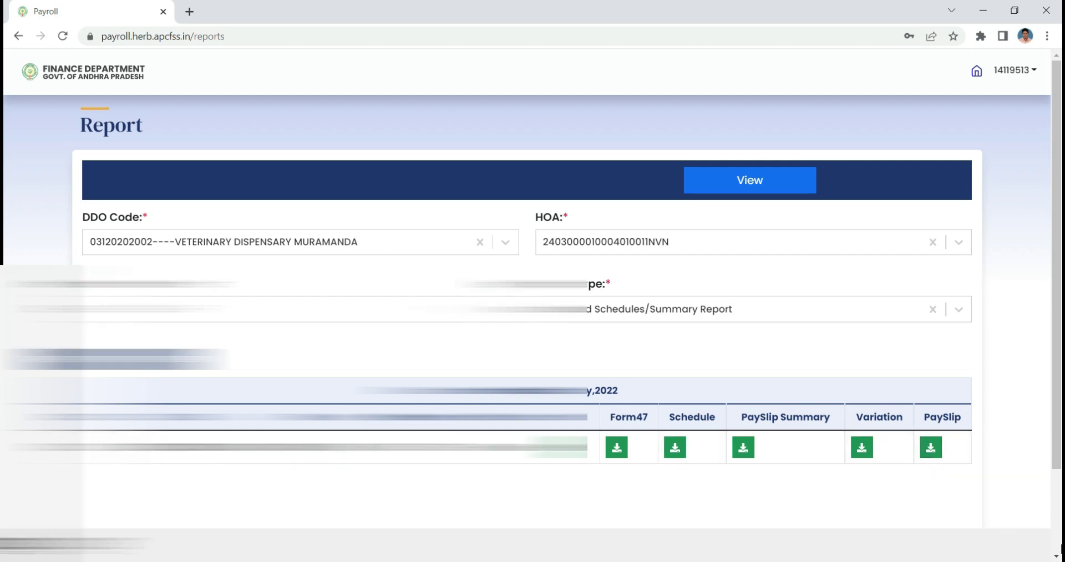
pyautogui.scroll(-2, 1061, 552)
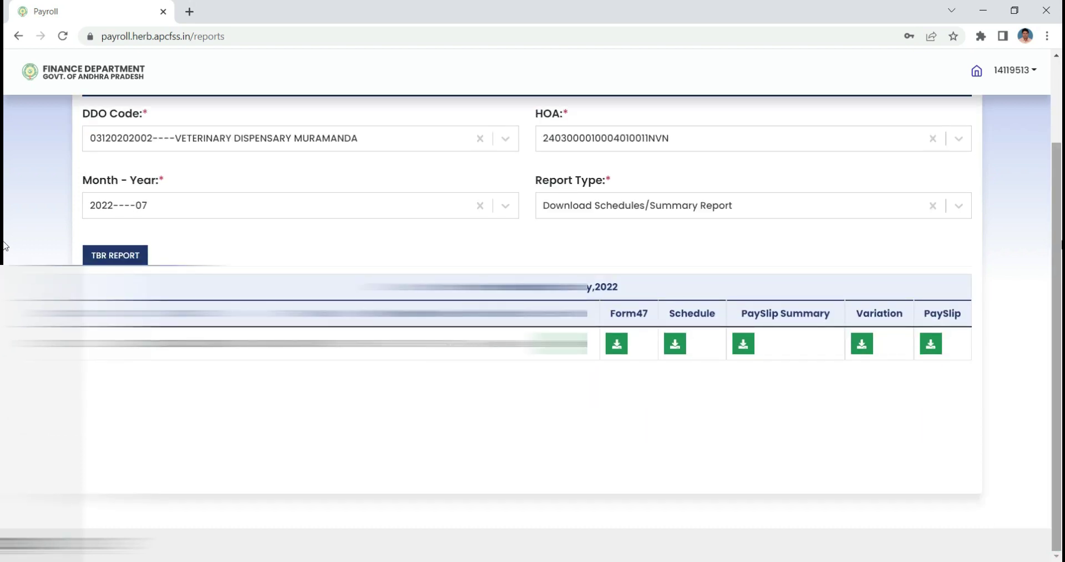
pyautogui.scroll(2, 1057, 65)
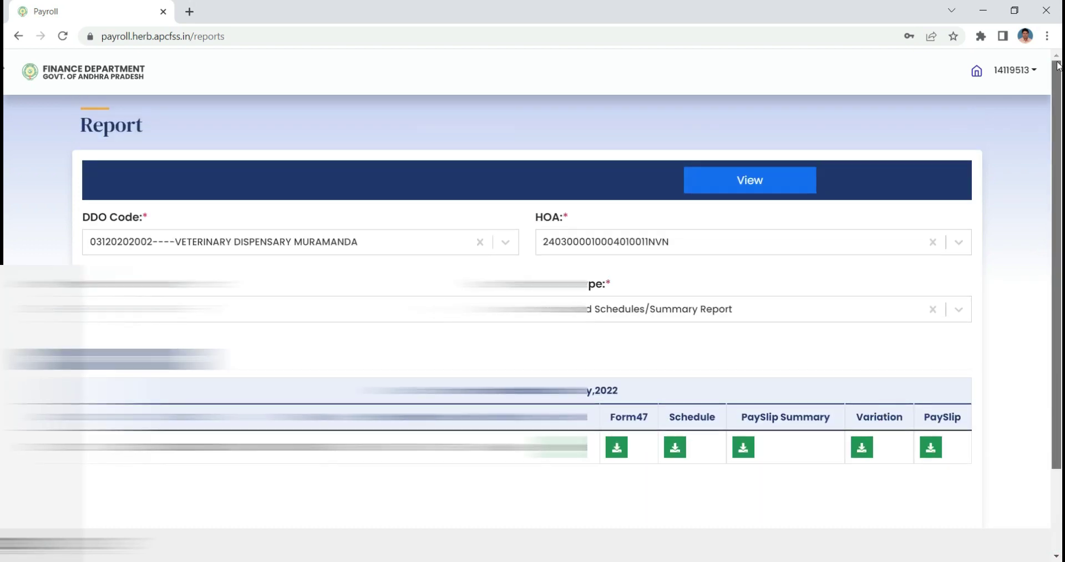